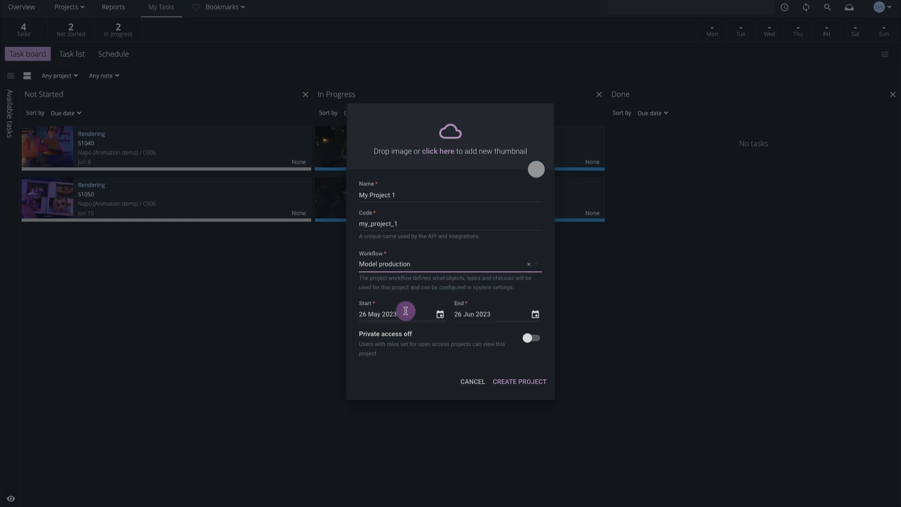
Create My Project 1 with the Model production workflow, running 26 May to 26 June 2023, and open it
click(537, 381)
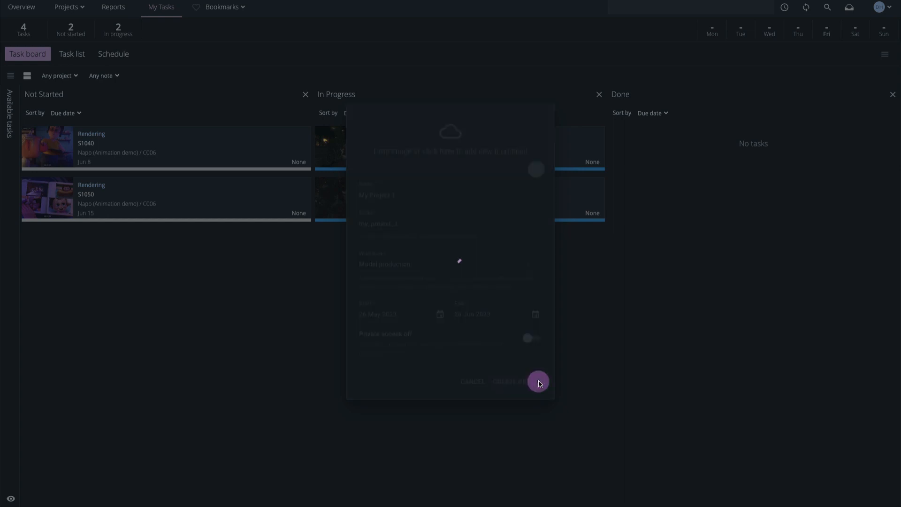
click(519, 317)
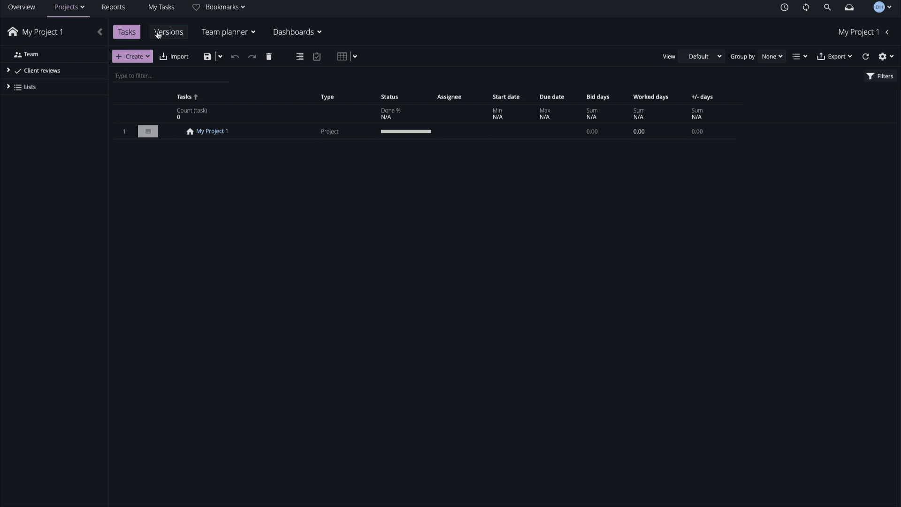
Create an asset build of type Furniture named Kitchen1 in My Project 1
click(143, 56)
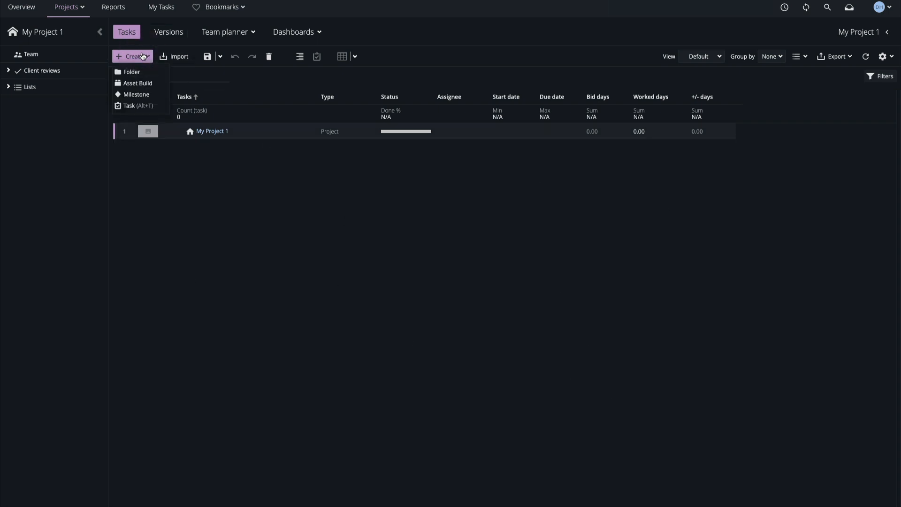
click(138, 84)
click(561, 182)
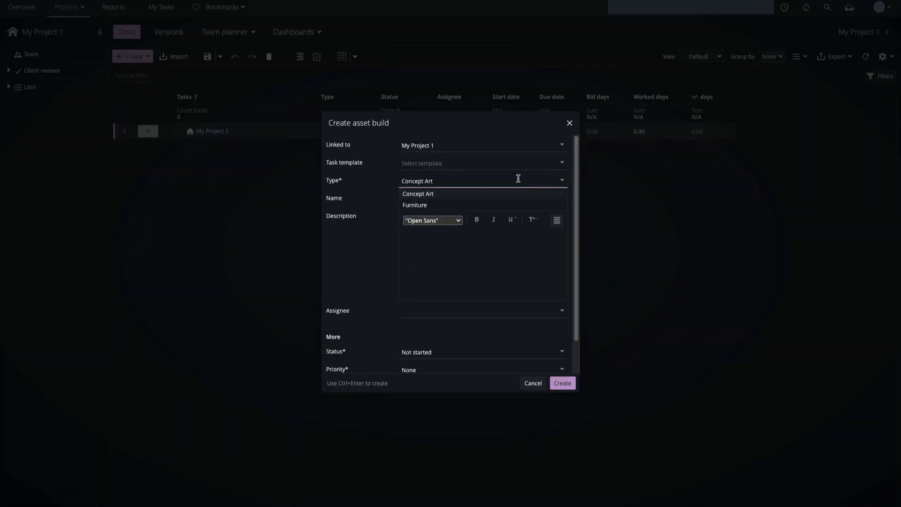
click(441, 206)
double_click(433, 200)
text(Kitchen1)
click(564, 384)
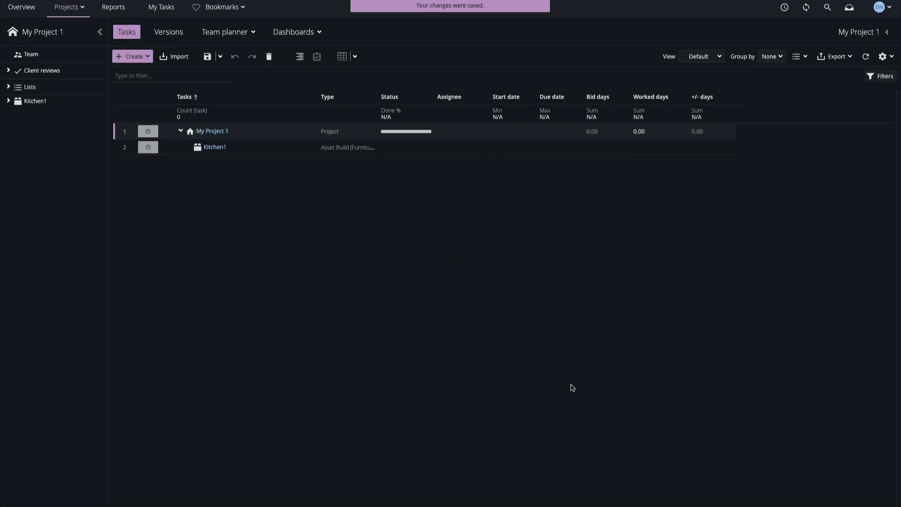
Create a Modeling task under the Kitchen1 asset build
click(131, 56)
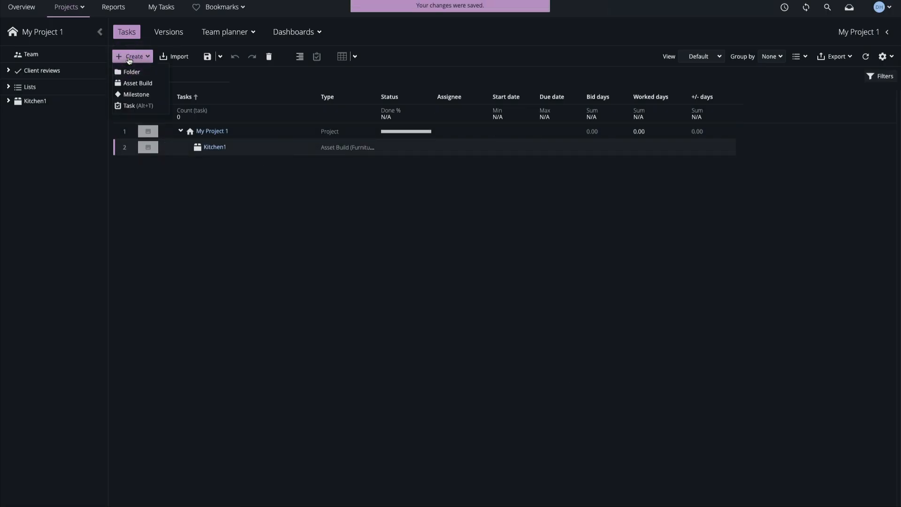
click(141, 105)
click(562, 163)
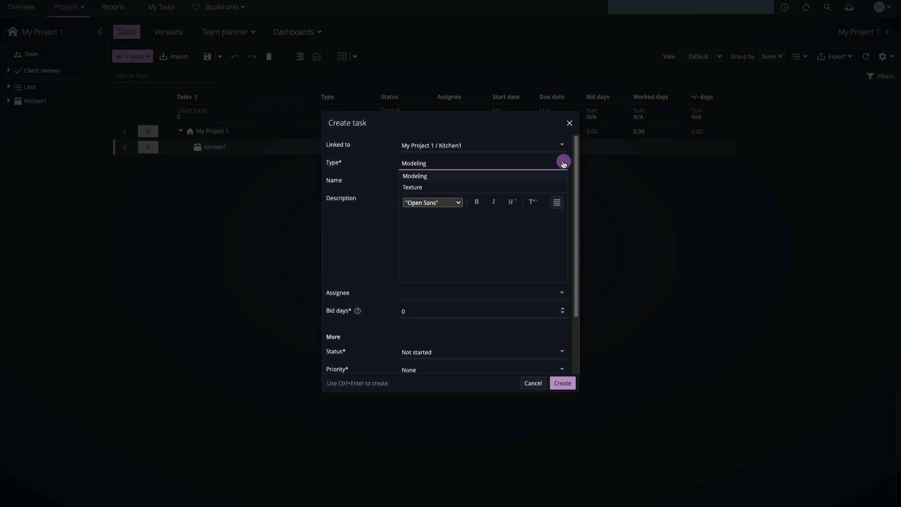
click(423, 176)
click(563, 384)
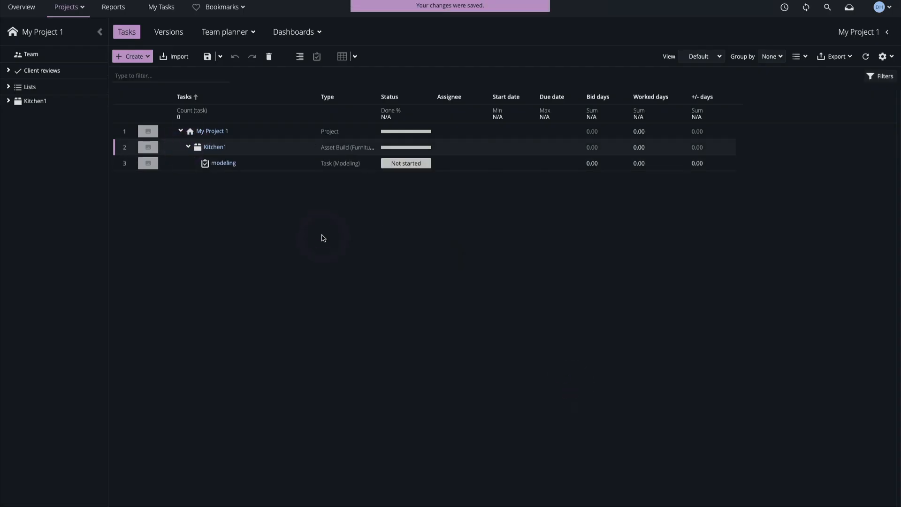
Create a Texture task under the Kitchen1 asset build
click(134, 56)
click(141, 102)
click(564, 164)
click(413, 187)
click(563, 383)
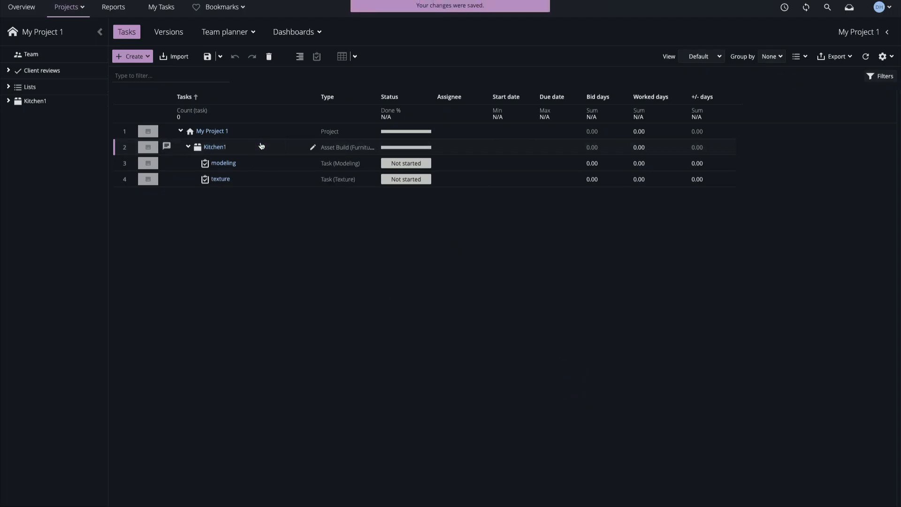
Duplicate the Kitchen1 asset build with its tasks under My Project 1
key(super+c)
click(273, 130)
key(super+v)
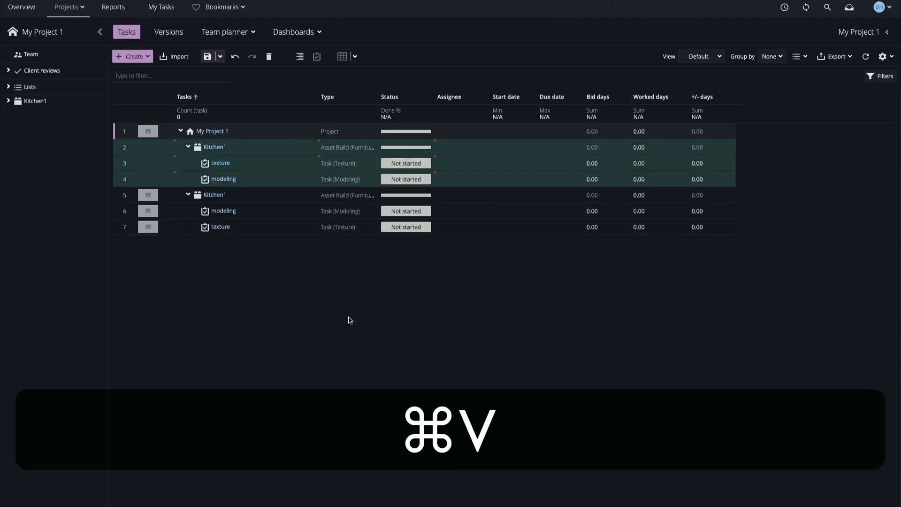
Rename the lower of the two Kitchen1 asset builds as Kitchen2
click(255, 199)
double_click(256, 199)
key(BackSpace)
text(2)
key(Return)
Save the project changes and turn on automatic saving
click(207, 57)
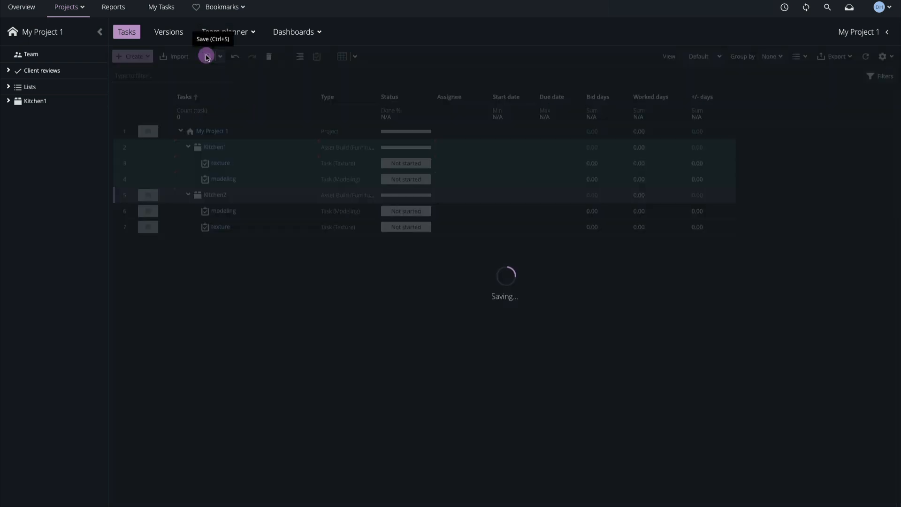
click(220, 57)
click(223, 72)
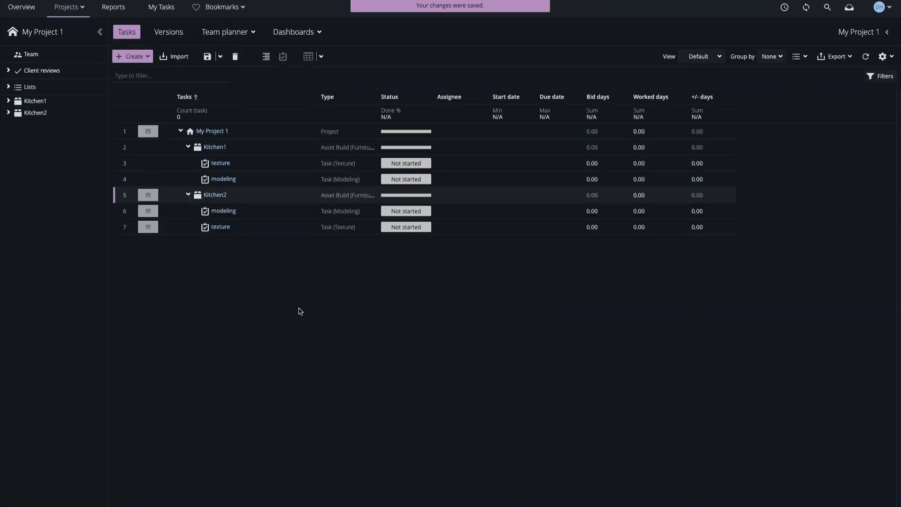
Collapse both kitchen asset builds and create a folder named Assets in My Project 1
click(188, 146)
click(188, 162)
click(255, 132)
click(134, 56)
click(132, 73)
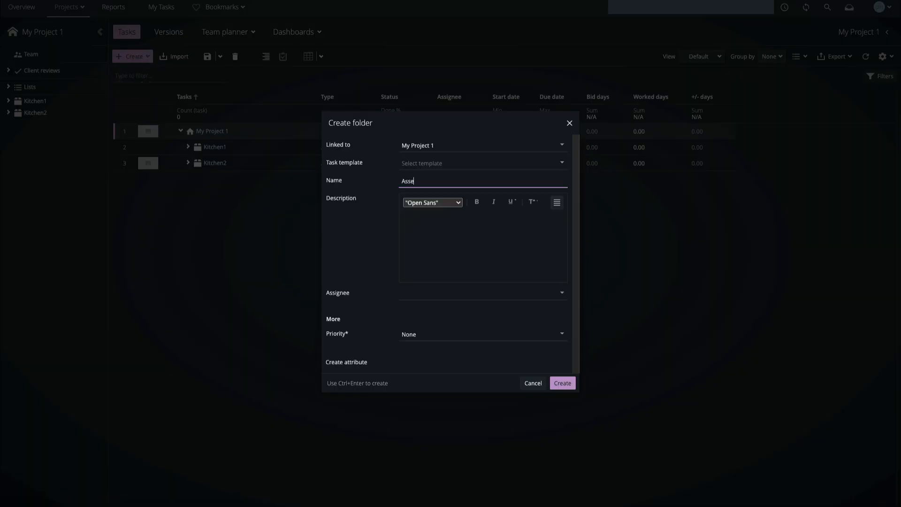
click(558, 383)
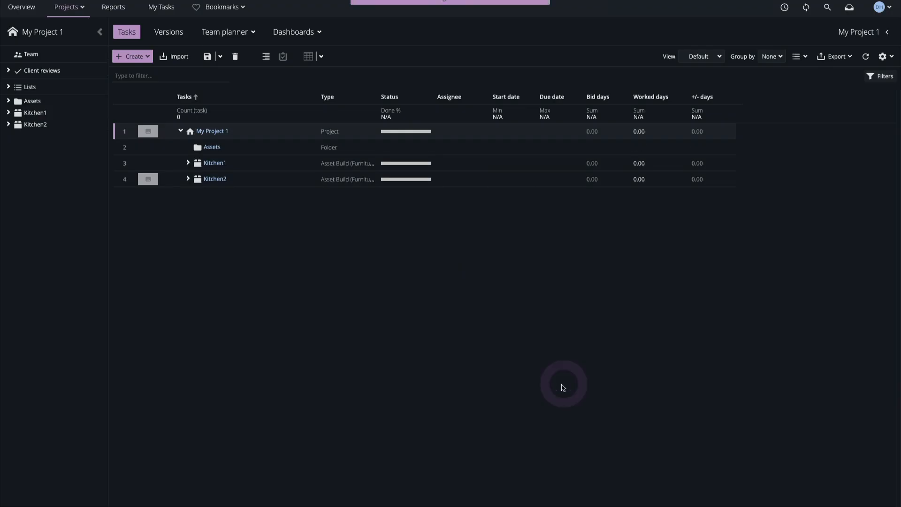
Move the Kitchen1 and Kitchen2 asset builds into the Assets folder
click(252, 167)
drag(199, 164, 202, 148)
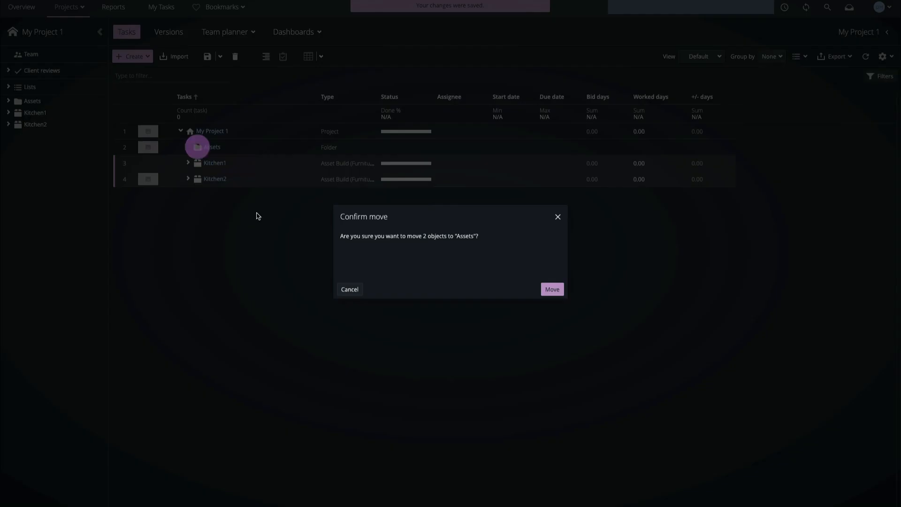
click(562, 289)
Create a milestone named Output in the Assets folder
click(137, 59)
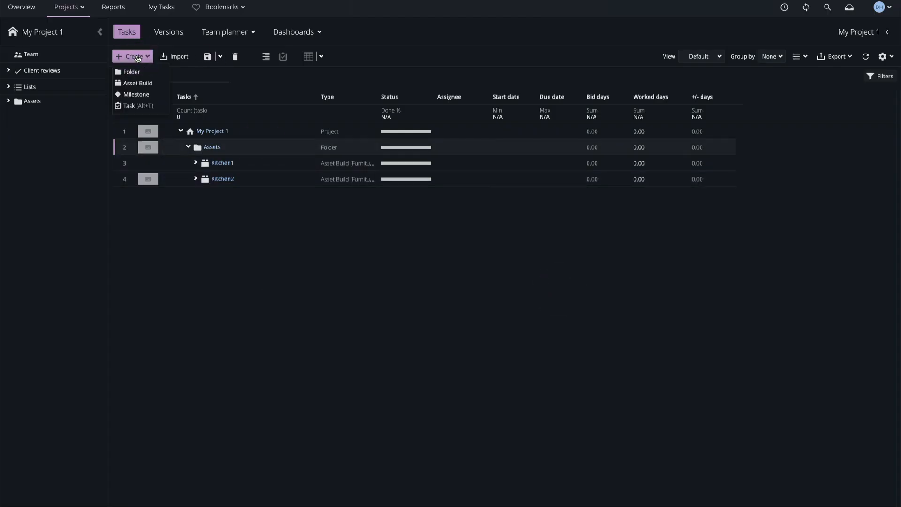
click(141, 93)
click(563, 383)
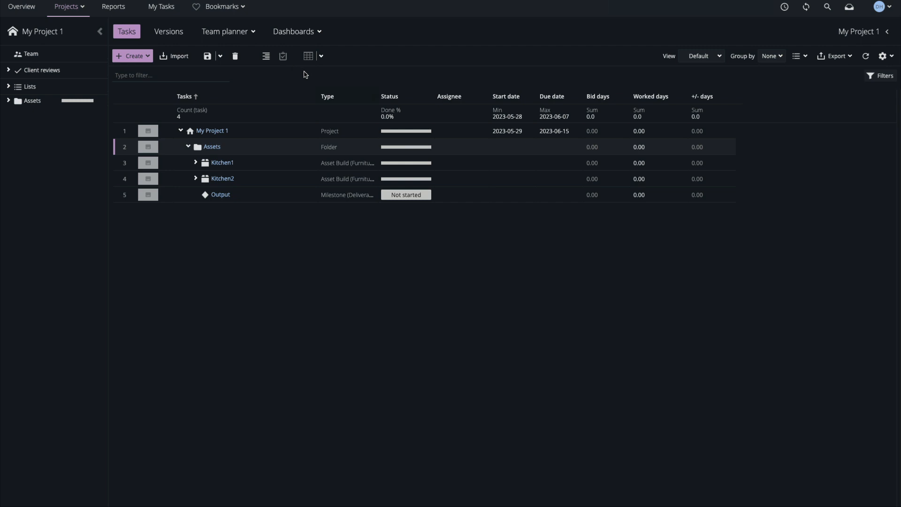
Show the Gantt timeline beside the task list and widen the list to include the bid days
click(309, 55)
drag(438, 117, 632, 117)
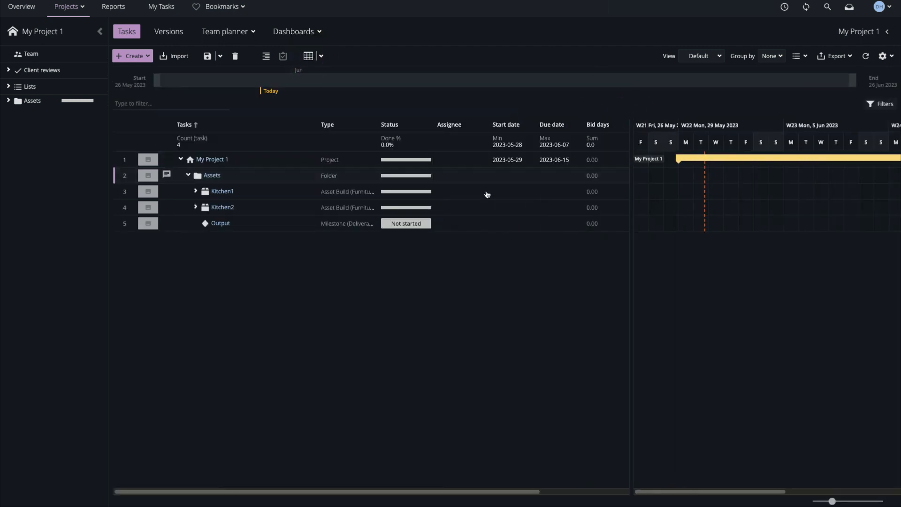
Set the Output milestone's due date to 9 June 2023 and shift it to 5 June on the timeline
click(578, 226)
click(629, 240)
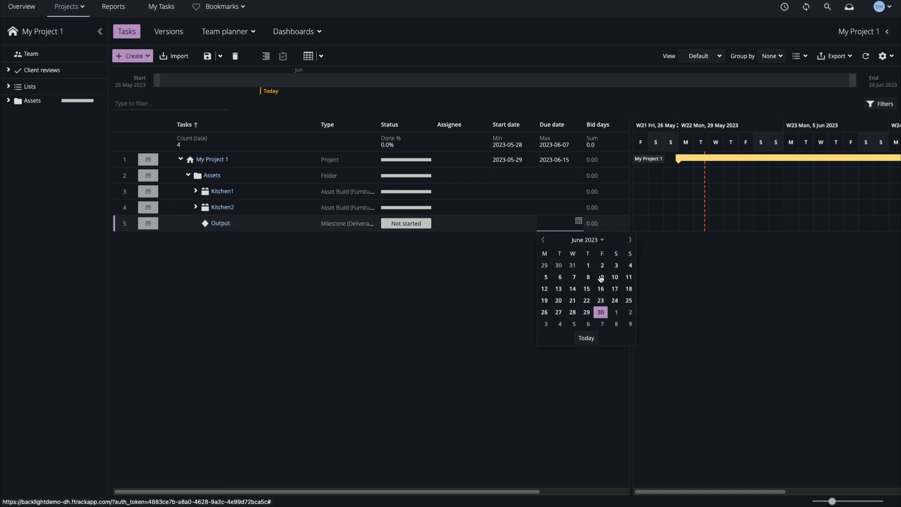
click(600, 277)
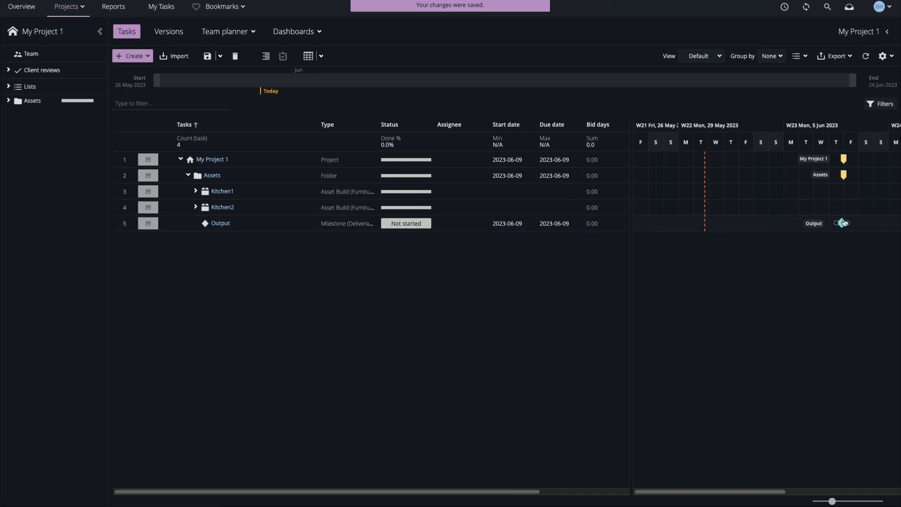
drag(843, 222, 790, 236)
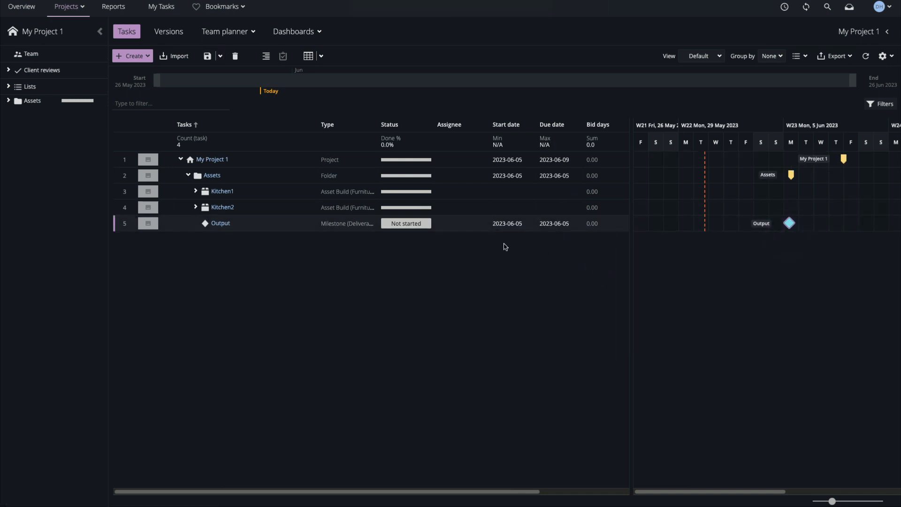
Unschedule the Output milestone and place it on 12 June 2023 on the timeline
right_click(454, 227)
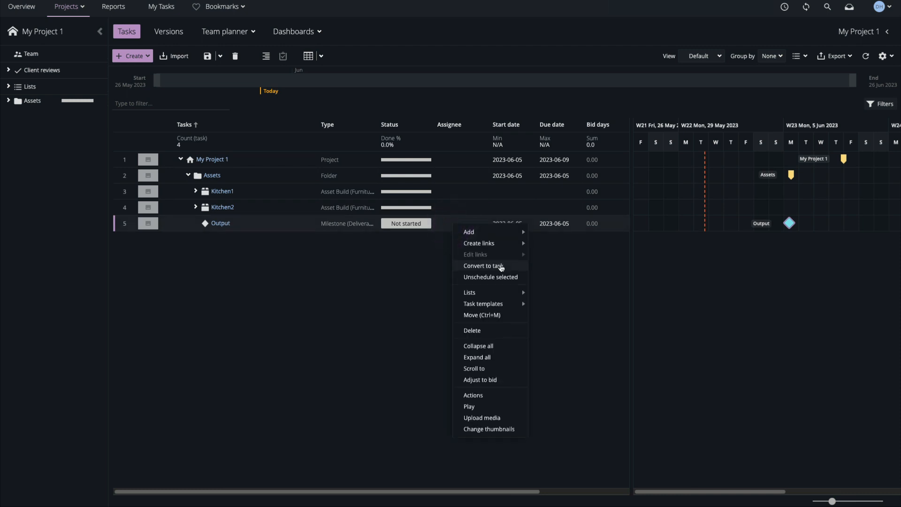
click(504, 281)
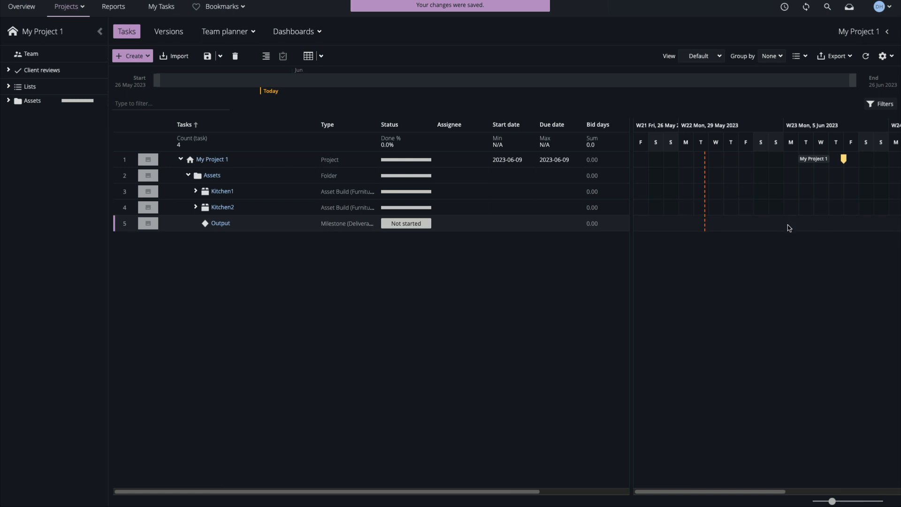
drag(789, 228, 797, 228)
click(866, 56)
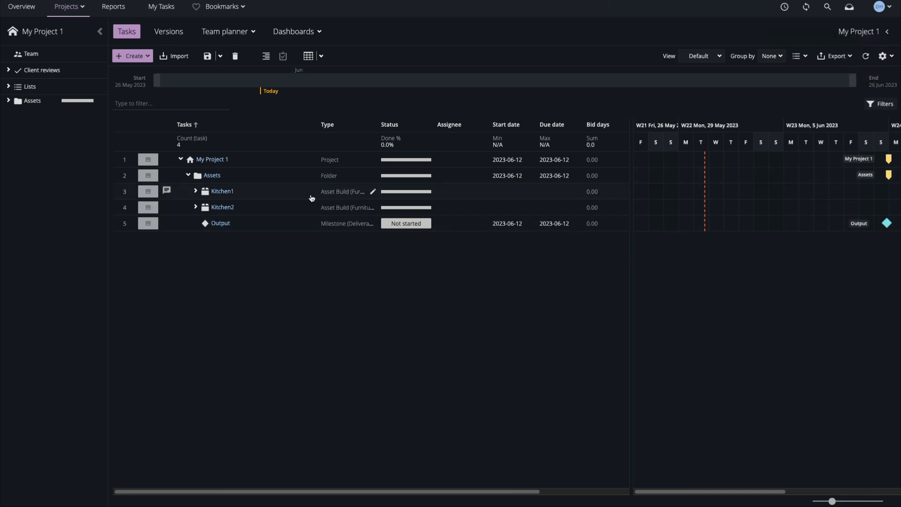
Expand Kitchen1 and schedule its modeling task from 29 May to 3 June 2023 on the timeline
click(196, 191)
click(457, 208)
drag(685, 210, 755, 205)
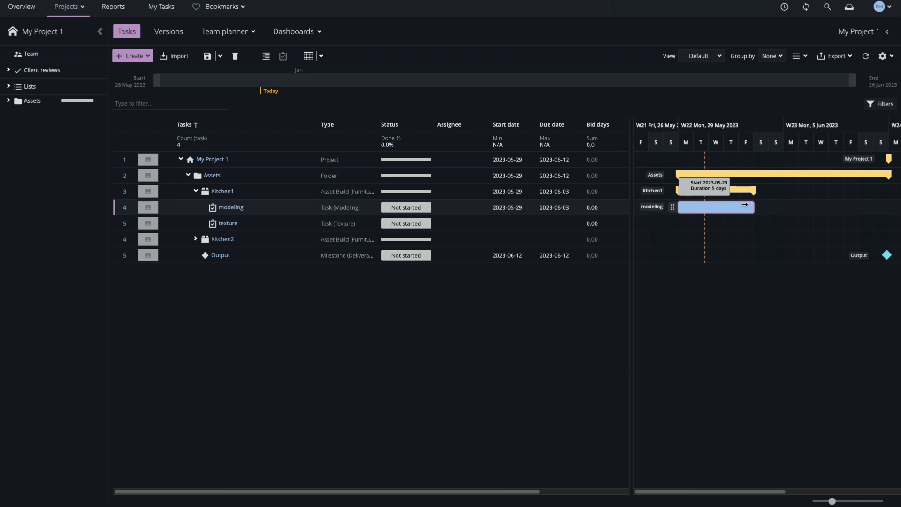
Set the modeling task's bid days to 2 and adjust its schedule to the bid
click(589, 208)
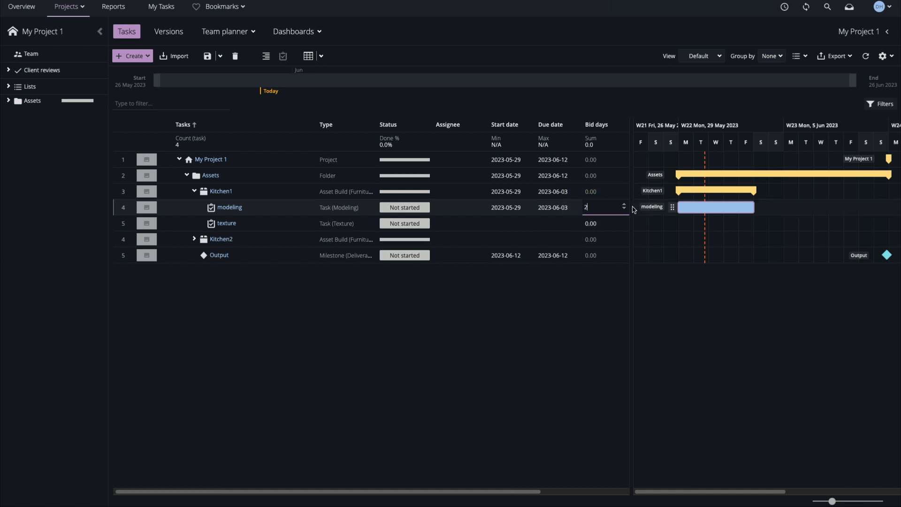
key(Return)
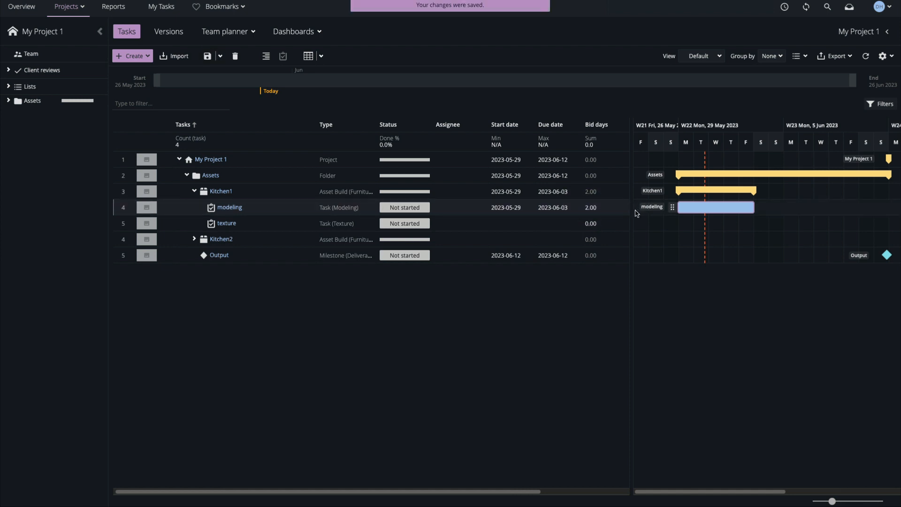
right_click(461, 208)
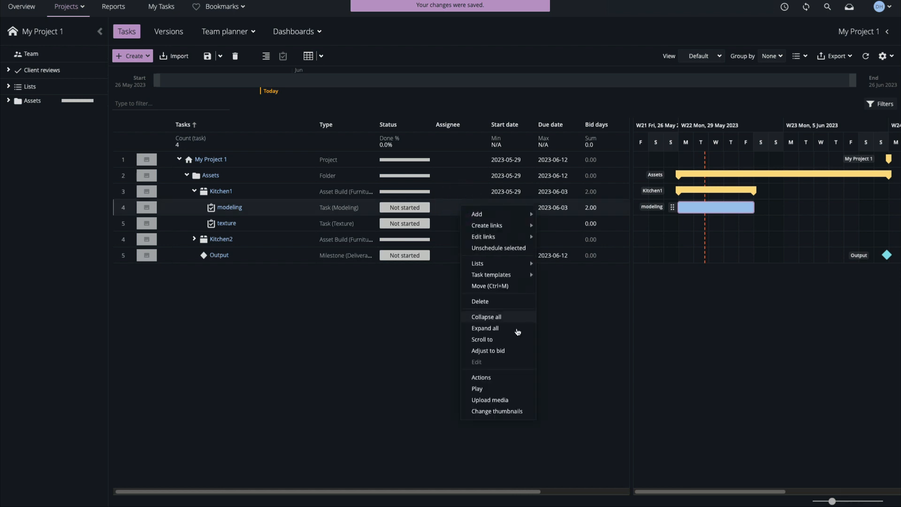
click(498, 350)
Set the bid days of Kitchen1's texture task to 1
click(596, 224)
text(1)
key(Return)
Enable Match bid duration and schedule the texture task on the timeline starting 31 May 2023
click(882, 56)
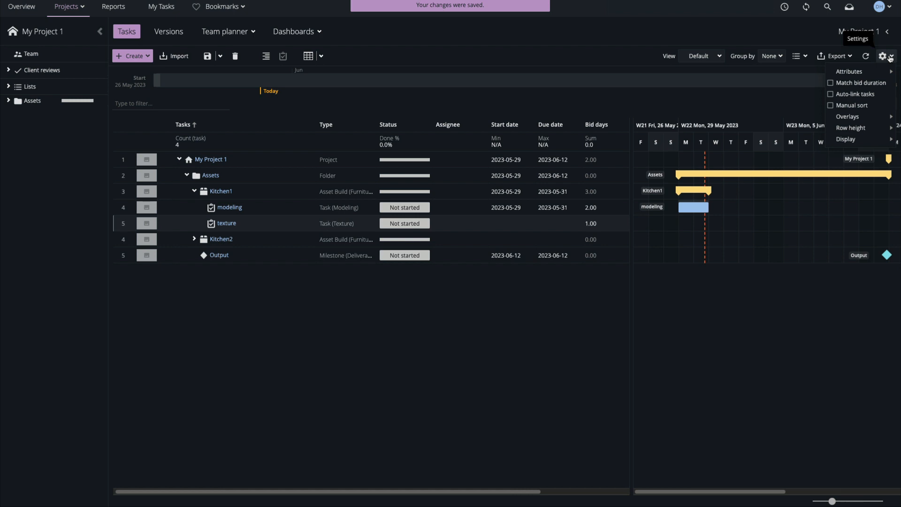
click(789, 276)
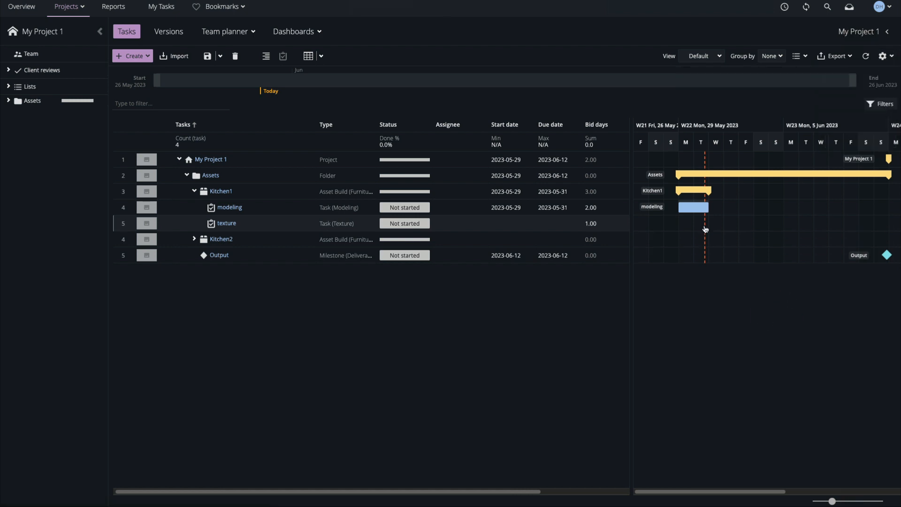
drag(711, 225, 882, 224)
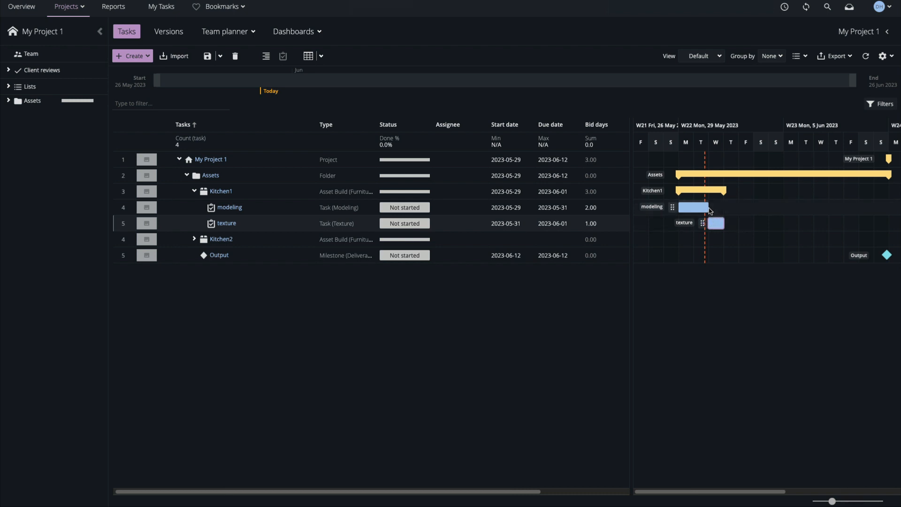
Link the modeling task to the texture task as Finish-To-Start, and delete that link
mouse_move(710, 208)
mouse_down()
mouse_move(712, 229)
mouse_move(707, 206)
mouse_move(691, 209)
mouse_move(715, 209)
mouse_move(694, 211)
mouse_up()
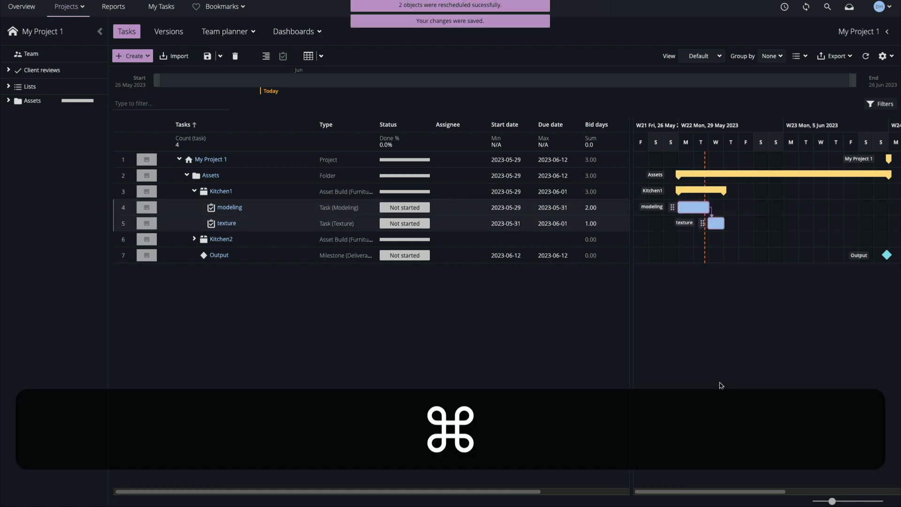
click(709, 211)
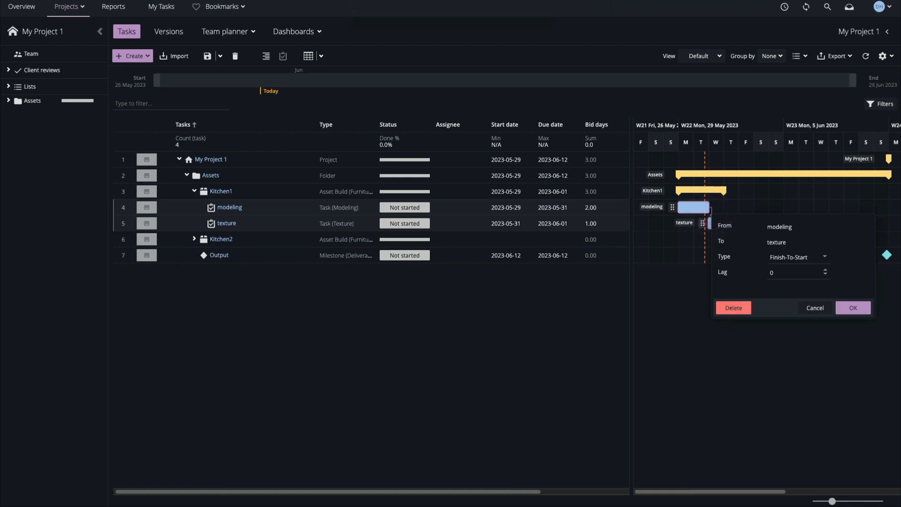
click(732, 309)
Review the scheduling settings and unschedule the Kitchen1 asset build with its modeling and texture tasks
click(891, 57)
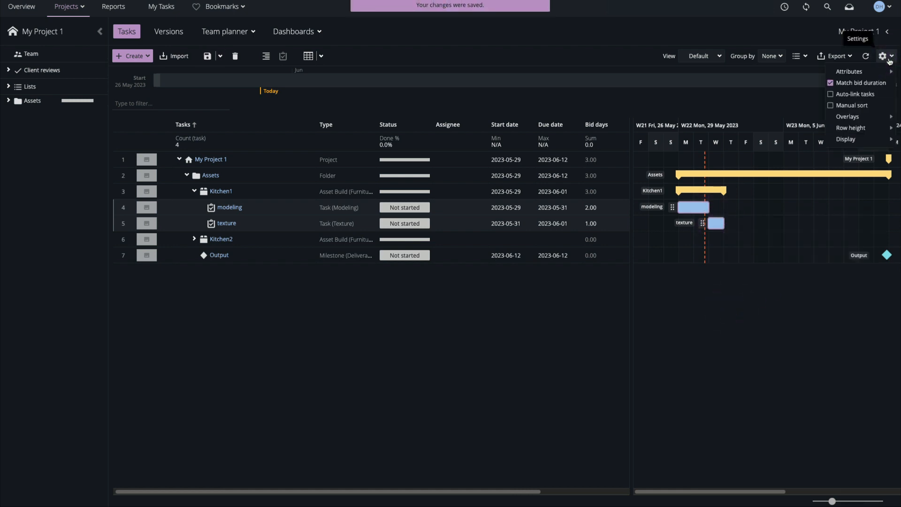
click(806, 345)
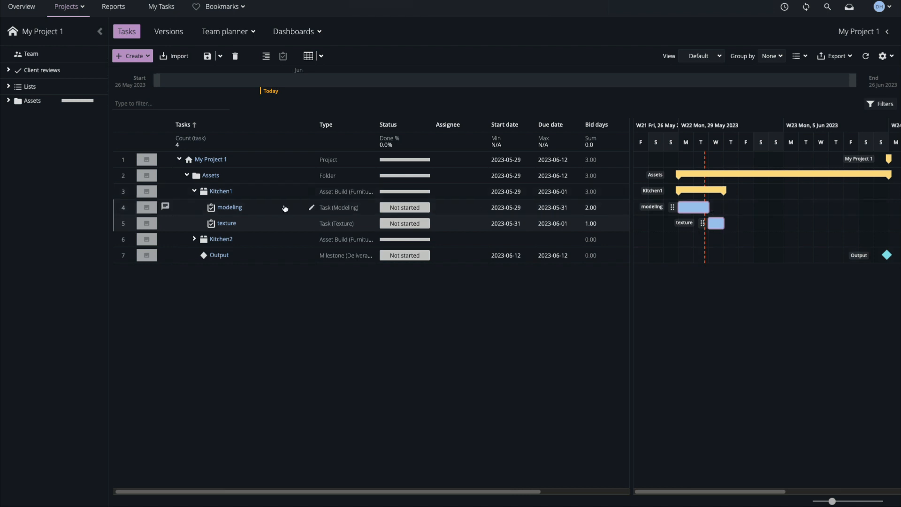
right_click(296, 192)
click(312, 232)
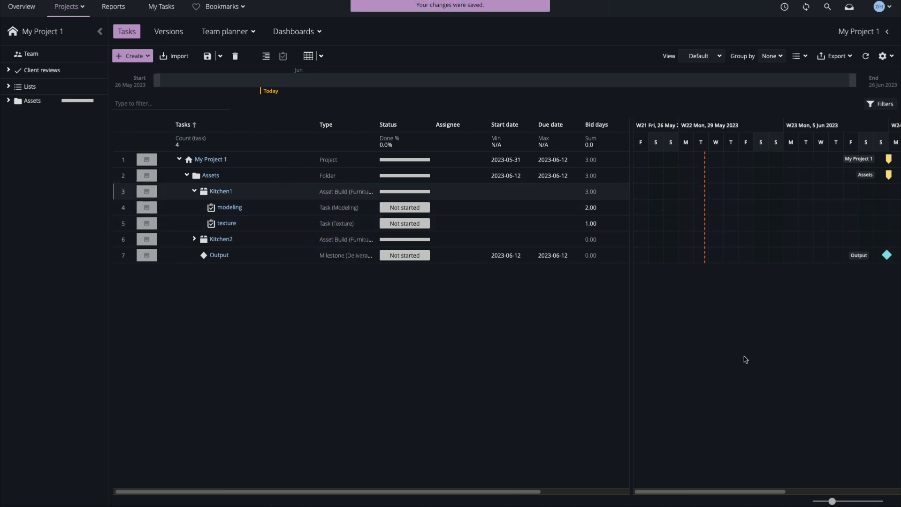
Schedule Kitchen1 on the timeline from 29 May 2023 for 5 days, and unschedule everything under the Assets folder
drag(680, 191, 752, 202)
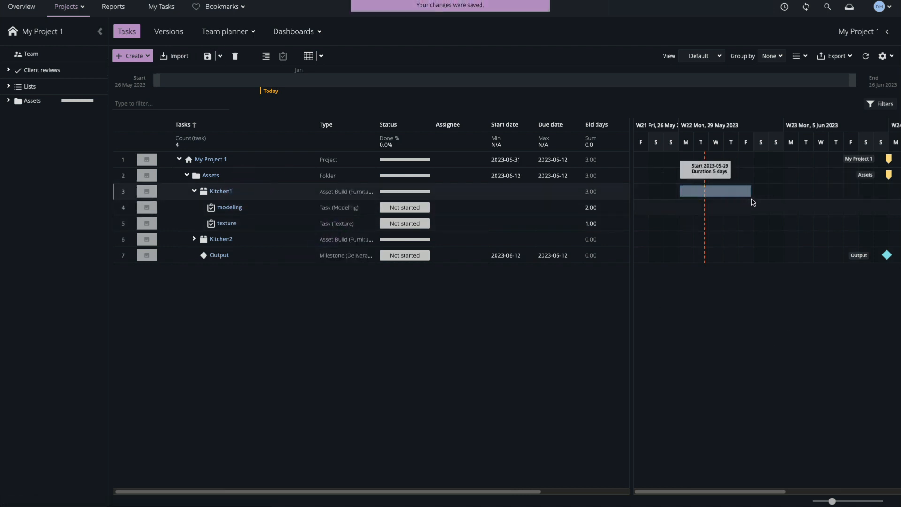
right_click(269, 175)
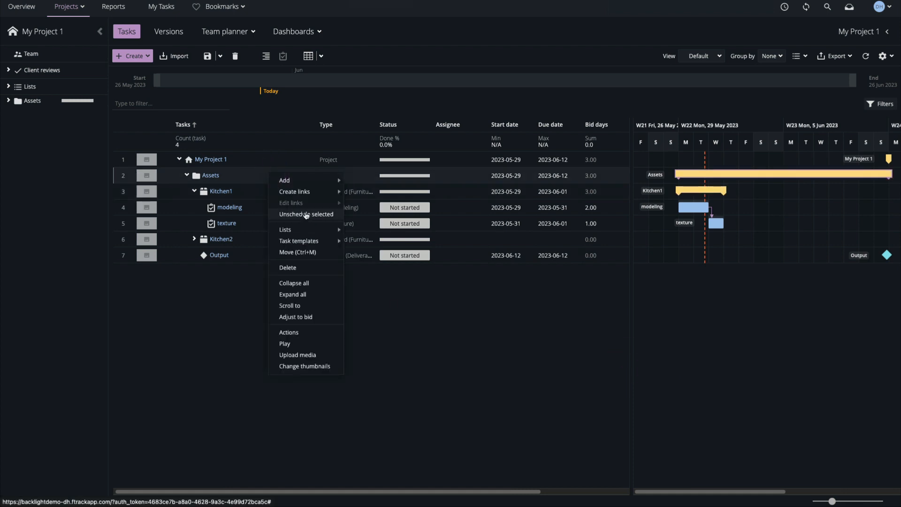
click(306, 216)
Expand Kitchen2 and set the bid days of both its modeling and texture tasks to 2
click(194, 238)
click(522, 257)
shift+click(537, 273)
double_click(591, 257)
text(2)
key(Return)
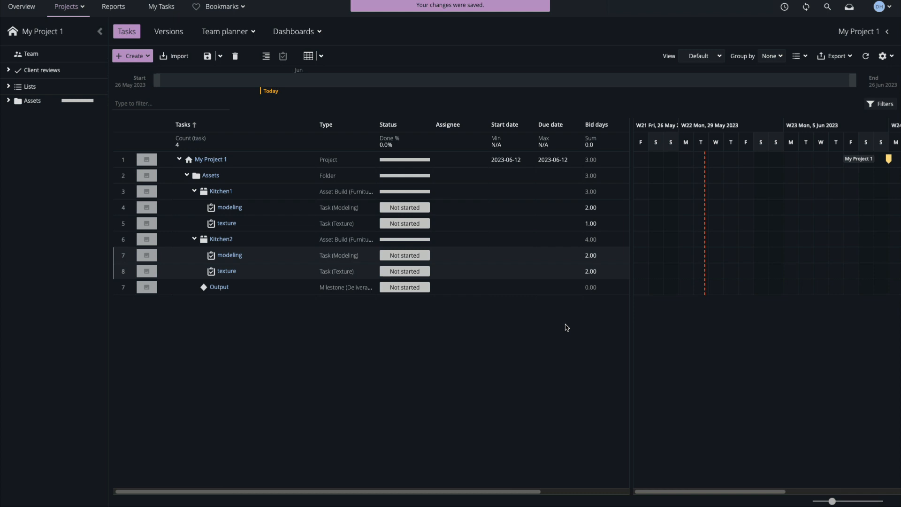
Schedule the whole Assets folder on the timeline starting 29 May 2023
click(255, 177)
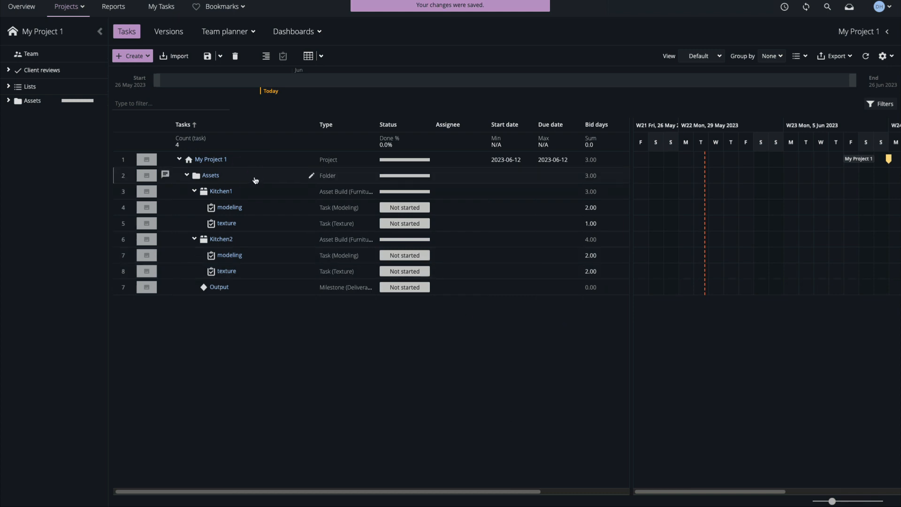
drag(684, 175, 856, 175)
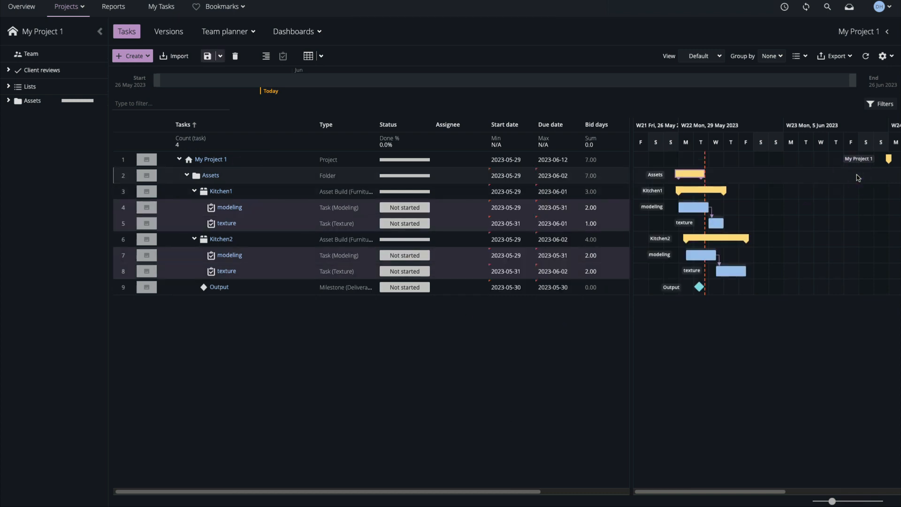
Move the Output milestone to 12 June 2023 and shift Kitchen2 with its tasks to start on 5 June 2023
drag(699, 287, 893, 287)
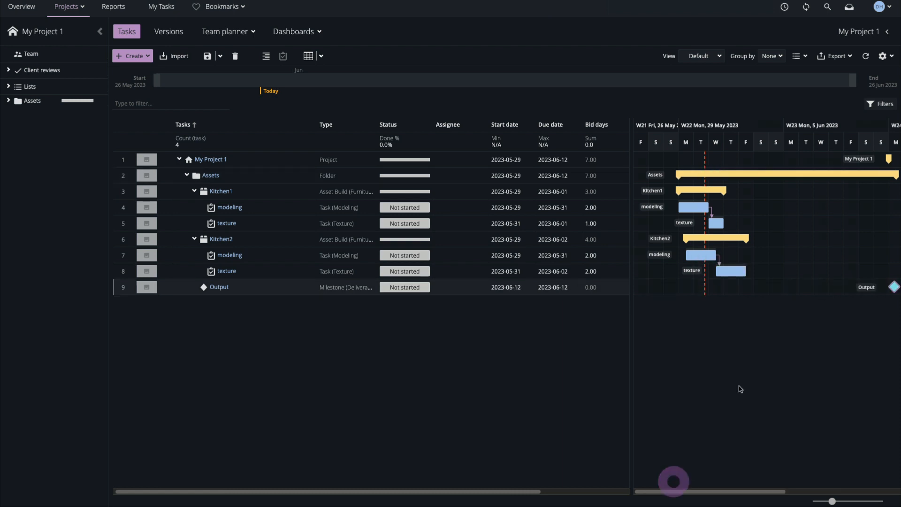
drag(731, 238, 836, 237)
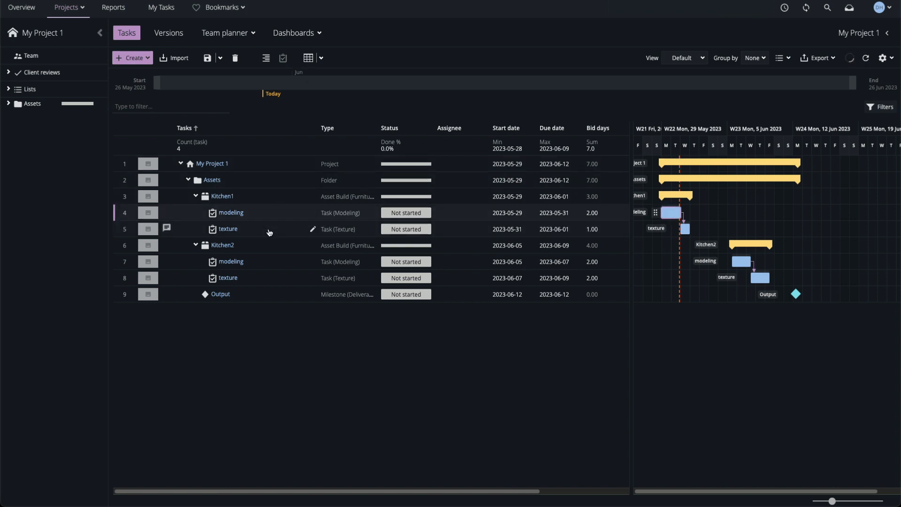
Select the modeling tasks of both Kitchen1 and Kitchen2
ctrl+click(265, 260)
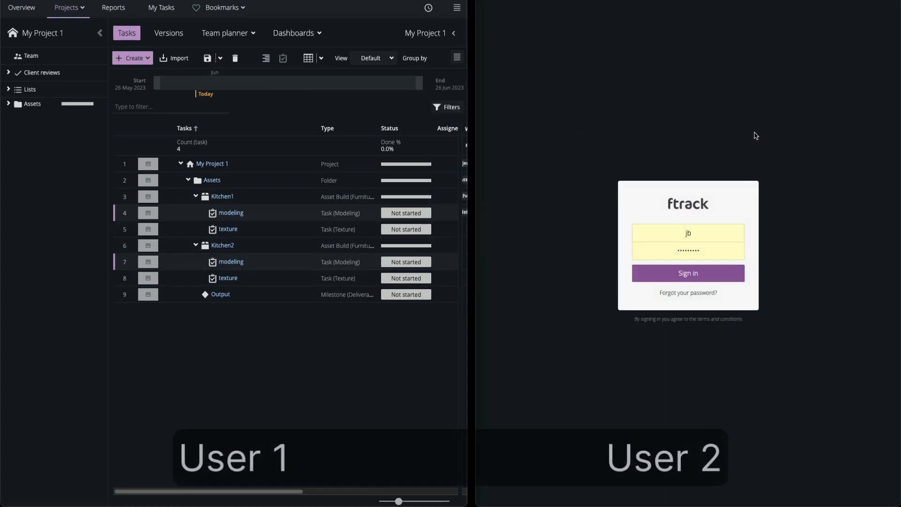
Sign in as the second user in the other browser window and switch that account to the light theme
click(719, 277)
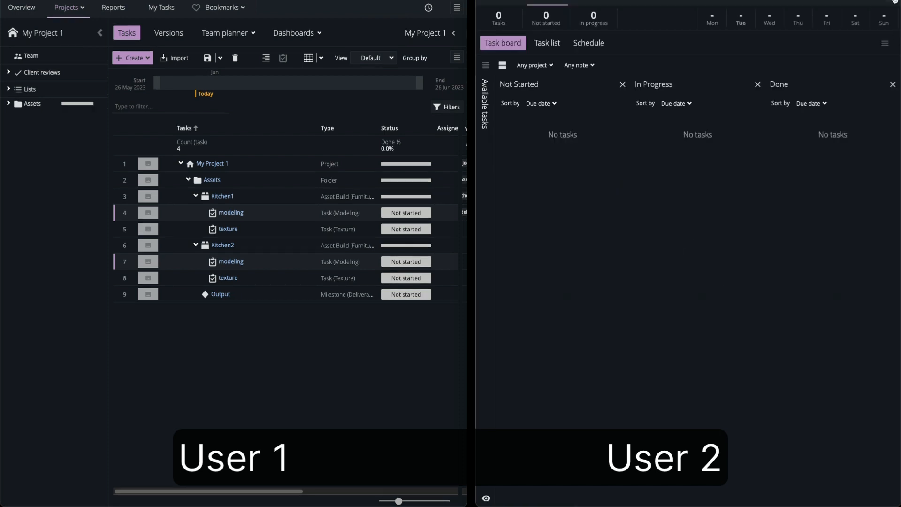
mouse_move(886, 27)
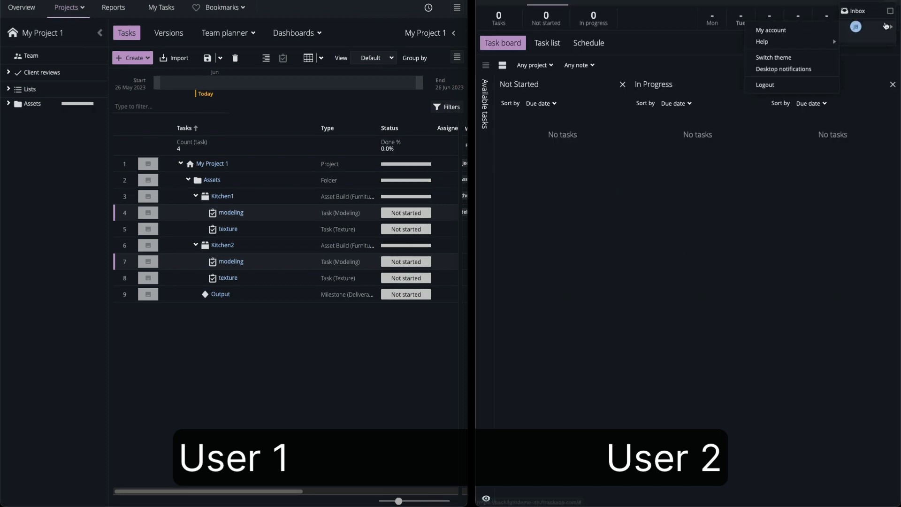
click(820, 58)
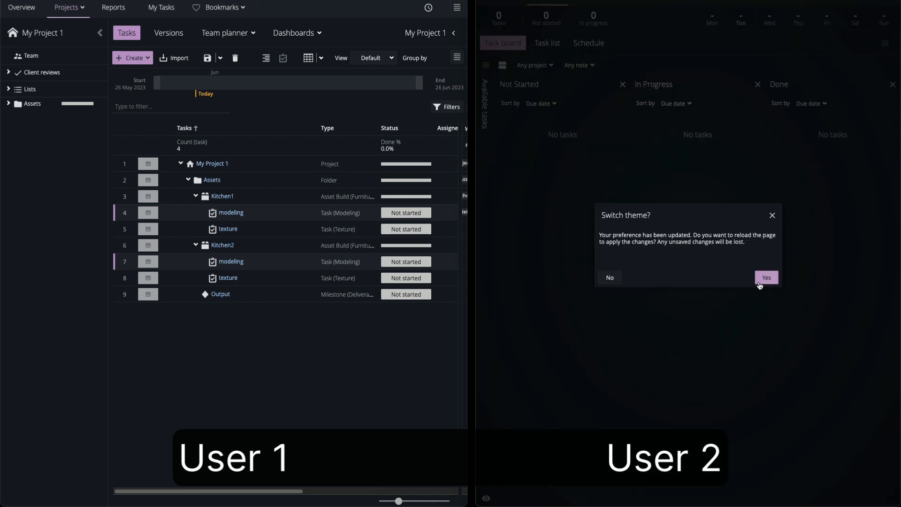
click(766, 278)
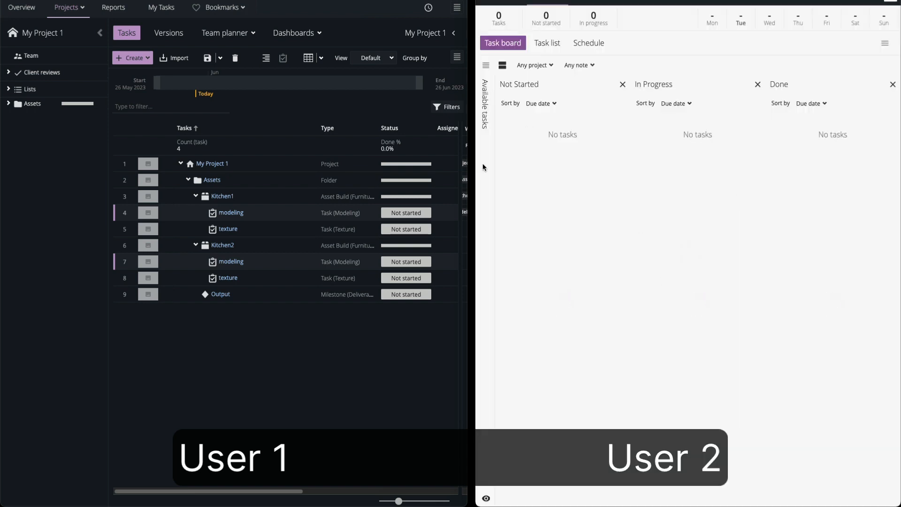
Assign the selected Kitchen1 and Kitchen2 modeling tasks to the second user in the project's task list
drag(267, 491, 348, 491)
click(341, 212)
click(315, 256)
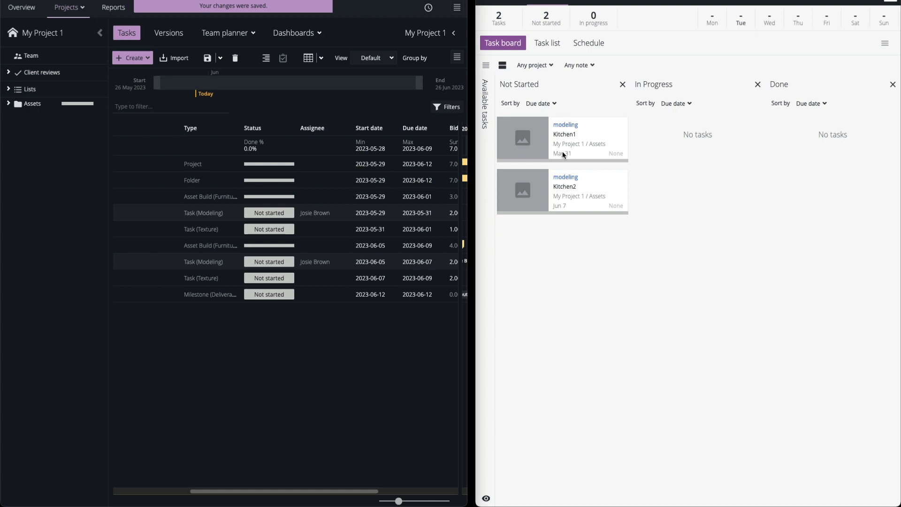
Move both modeling tasks to In Progress on the second user's task board, giving Kitchen1 the status In progress and Kitchen2 Pending Review
click(587, 288)
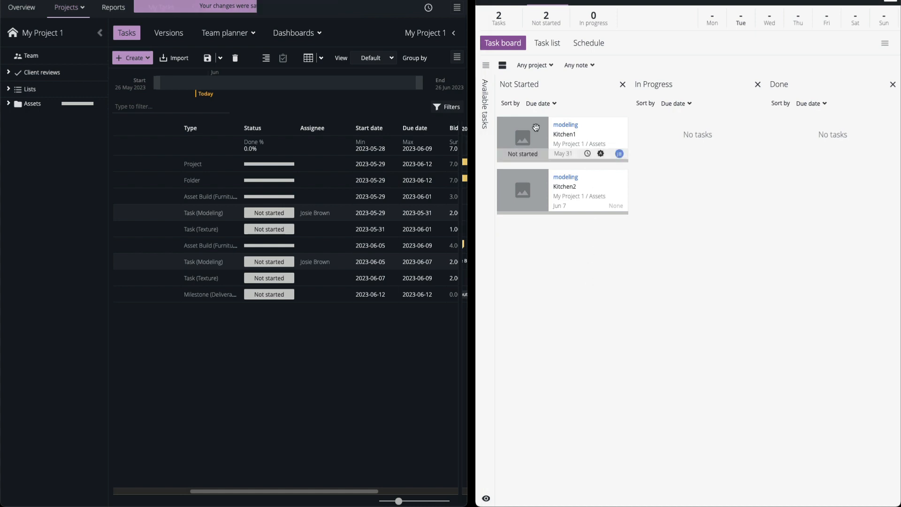
drag(535, 127, 660, 118)
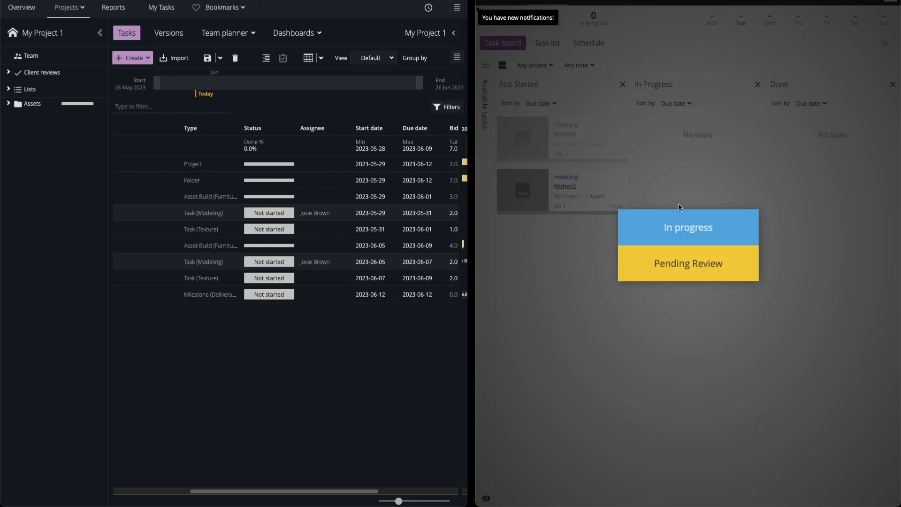
click(686, 234)
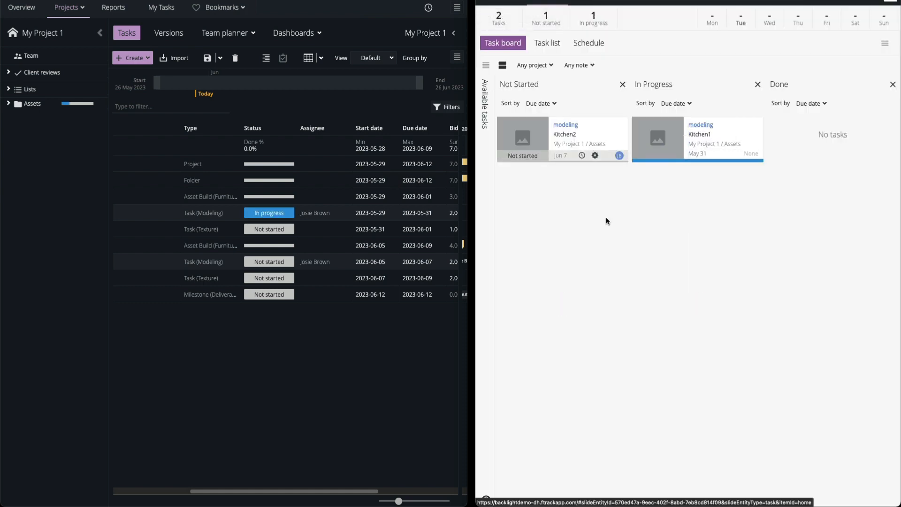
drag(609, 127, 747, 193)
click(721, 269)
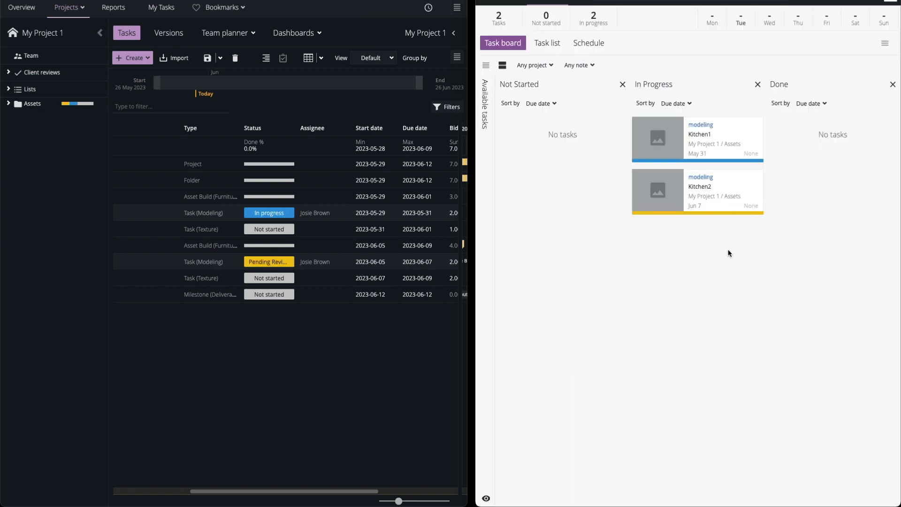
Set the status of Kitchen2's modeling task to Approved in the project's task list
click(268, 262)
click(264, 328)
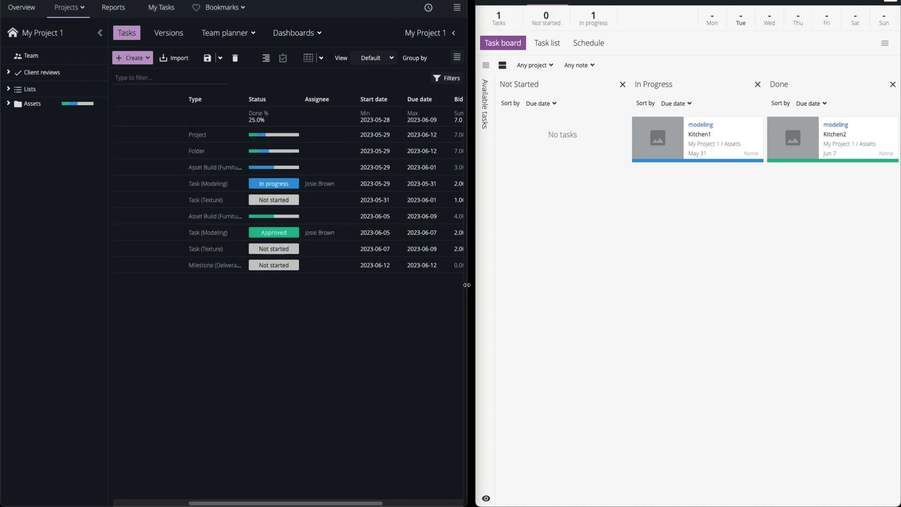
Expand the project window to full width and show its schedule with the Progress/Status overlay
drag(468, 285, 899, 220)
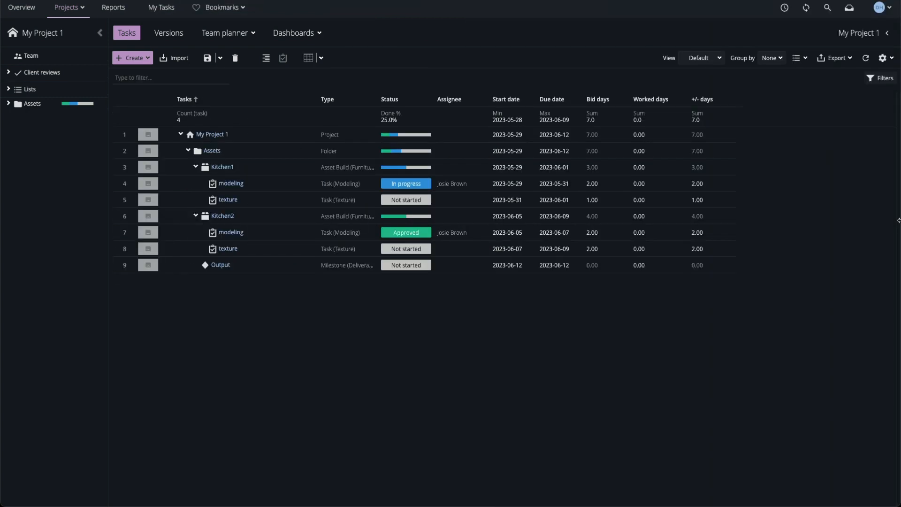
click(309, 58)
click(892, 58)
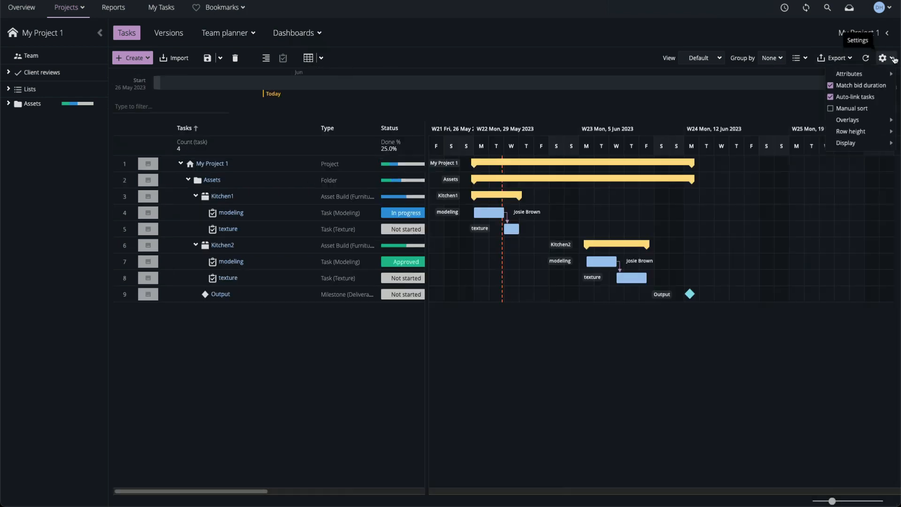
mouse_move(861, 121)
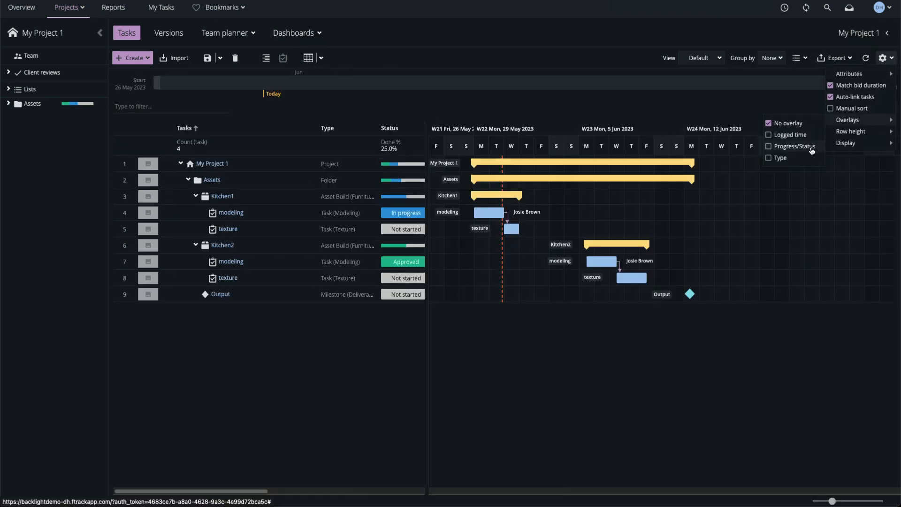
click(794, 147)
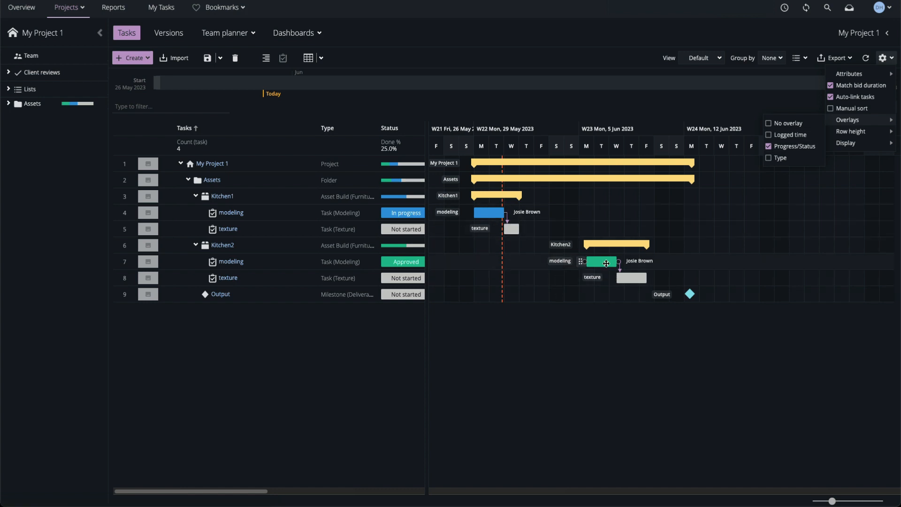
Show the project overview as a timeline with tasks colored by status, and view the details of both Kitchen modeling tasks
click(15, 8)
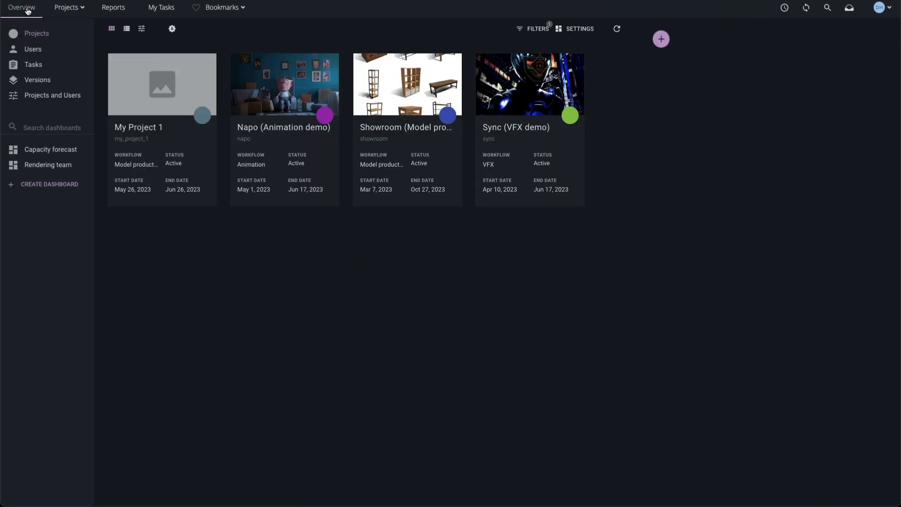
click(142, 29)
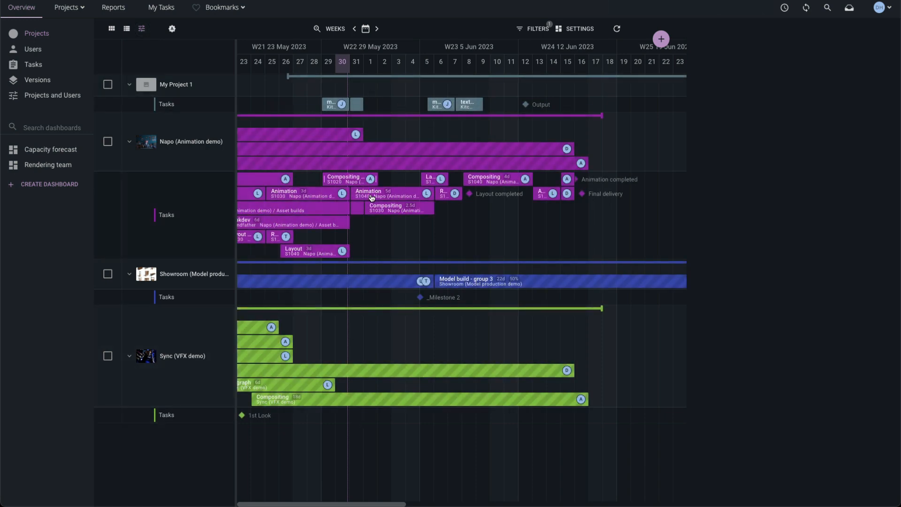
click(580, 29)
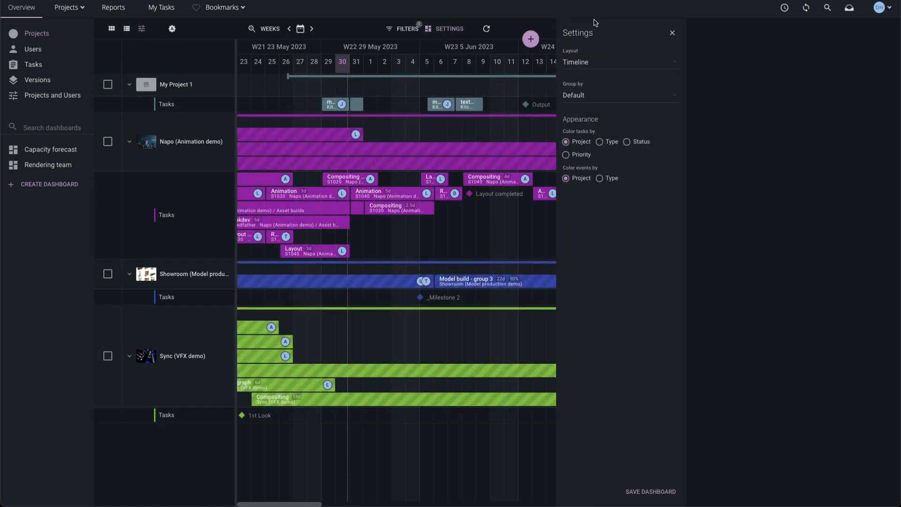
click(628, 142)
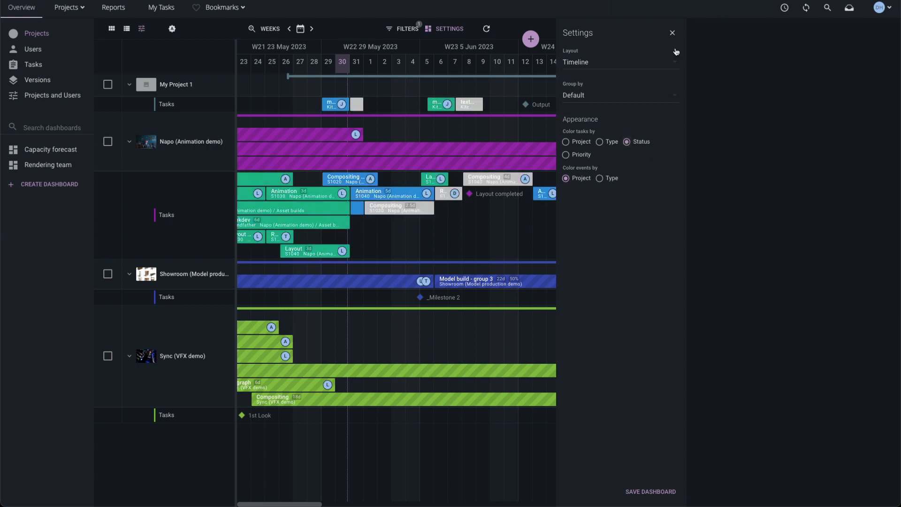
click(673, 33)
mouse_move(337, 104)
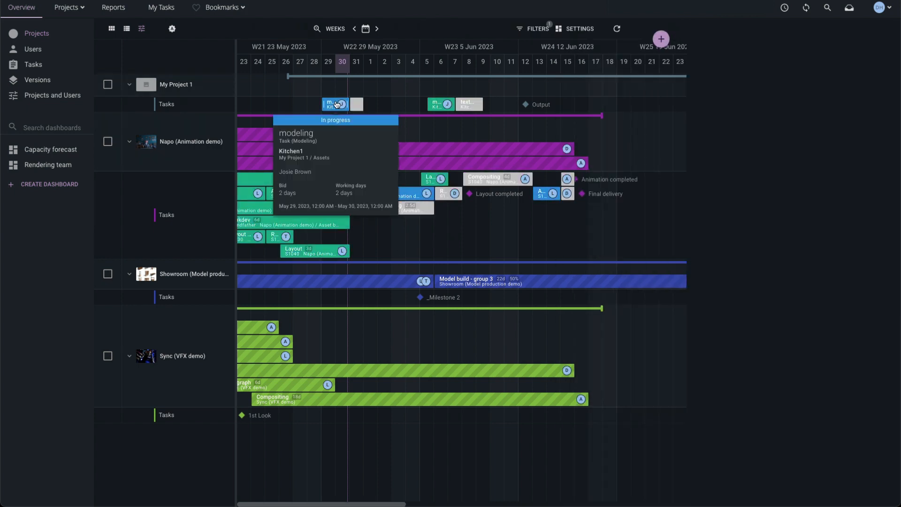
mouse_move(438, 108)
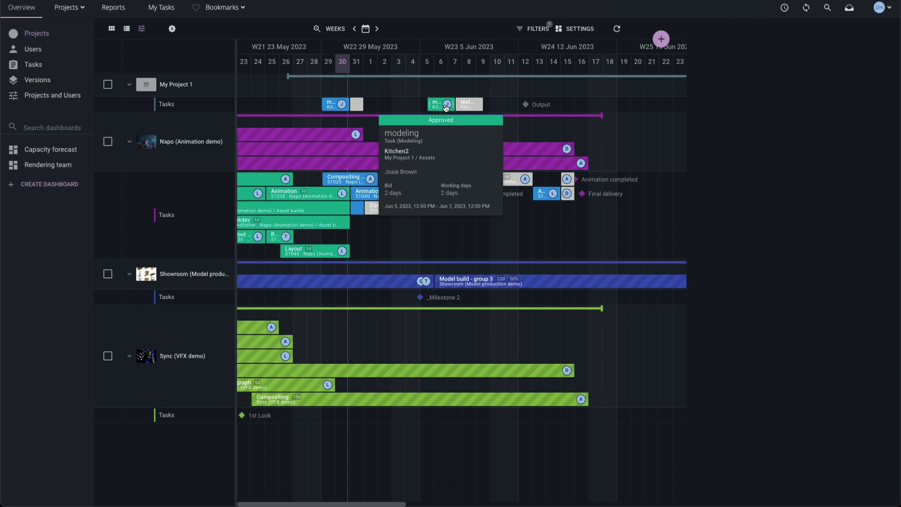